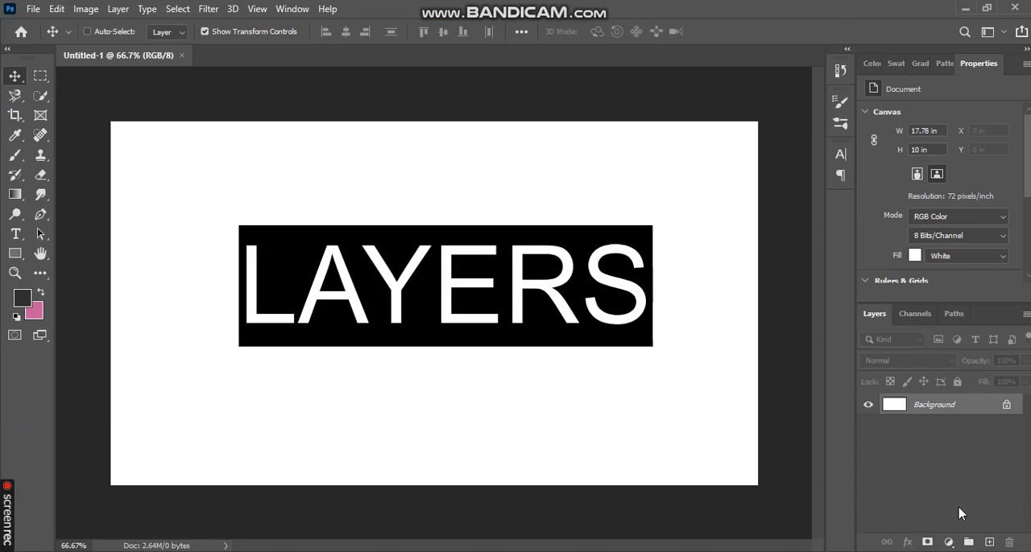
pyautogui.click(34, 11)
pyautogui.click(292, 9)
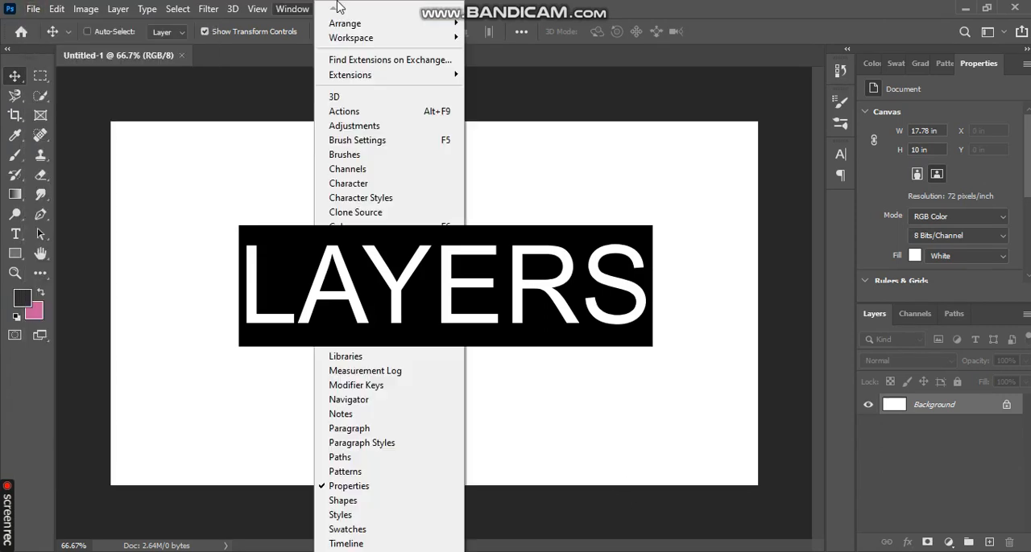
pyautogui.click(561, 7)
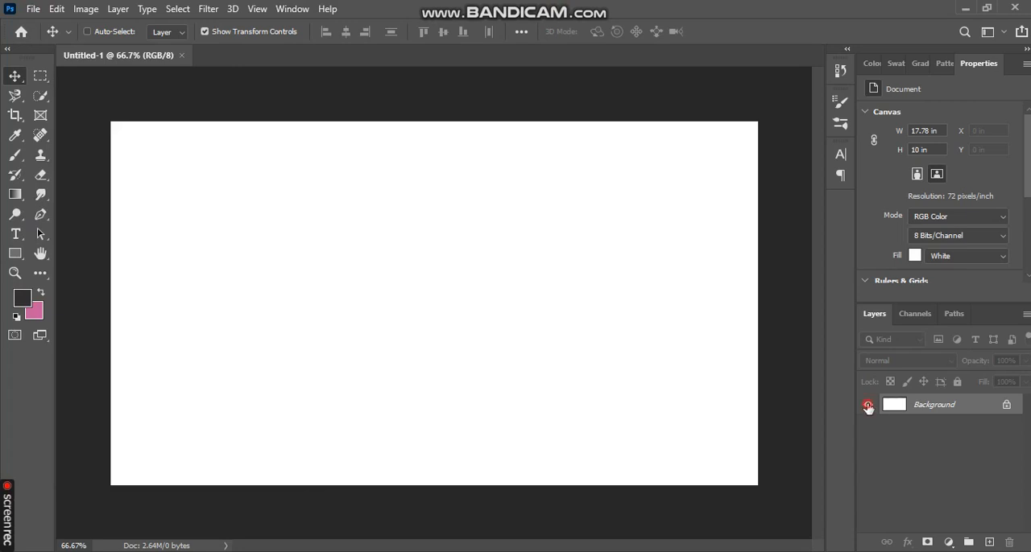
# Unlock the Background layer and toggle its visibility to show the transparency behind it
pyautogui.click(1009, 406)
pyautogui.click(867, 406)
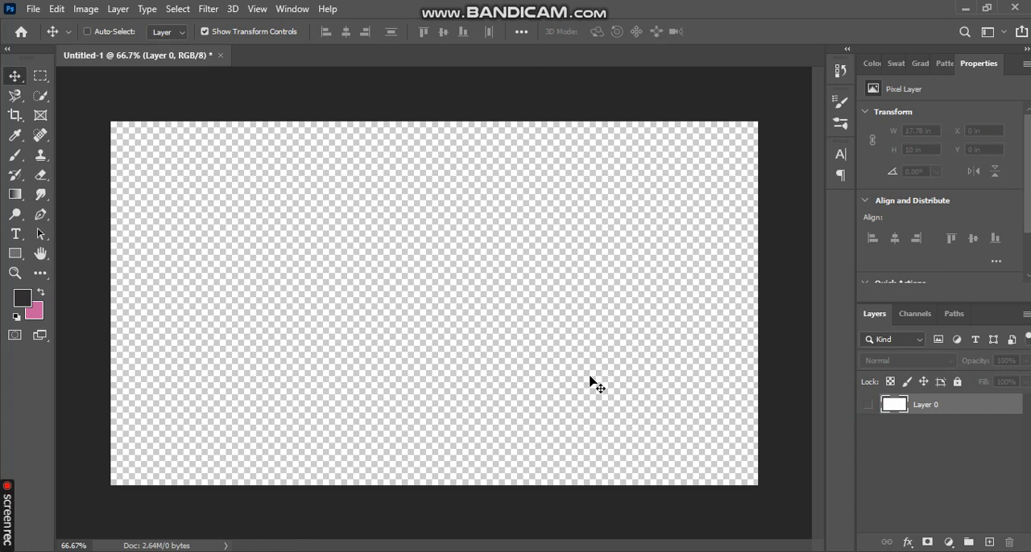
pyautogui.click(871, 405)
pyautogui.click(870, 405)
pyautogui.click(870, 405)
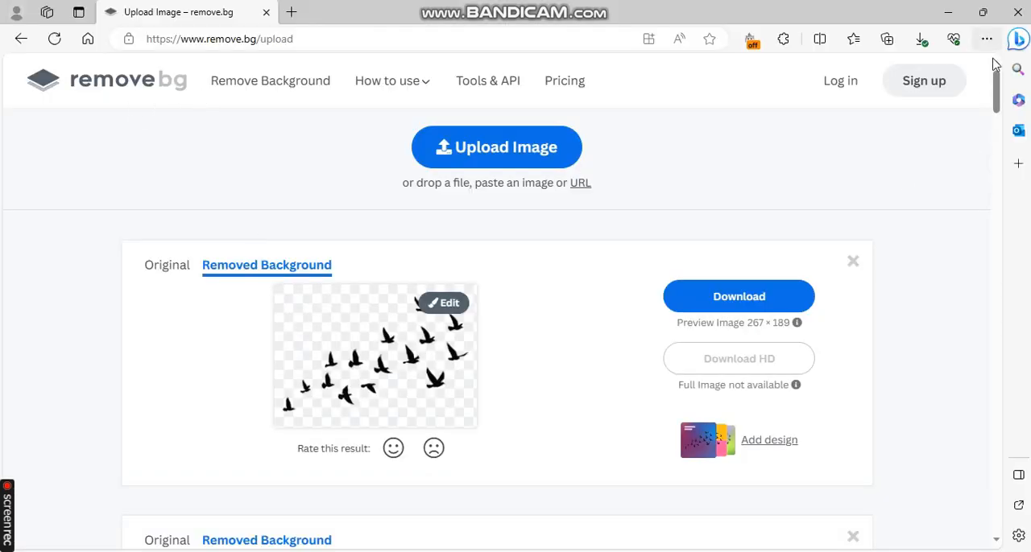
# Look over the background-removed bird and mountain images on the remove.bg page
pyautogui.scroll(-4, 997, 89)
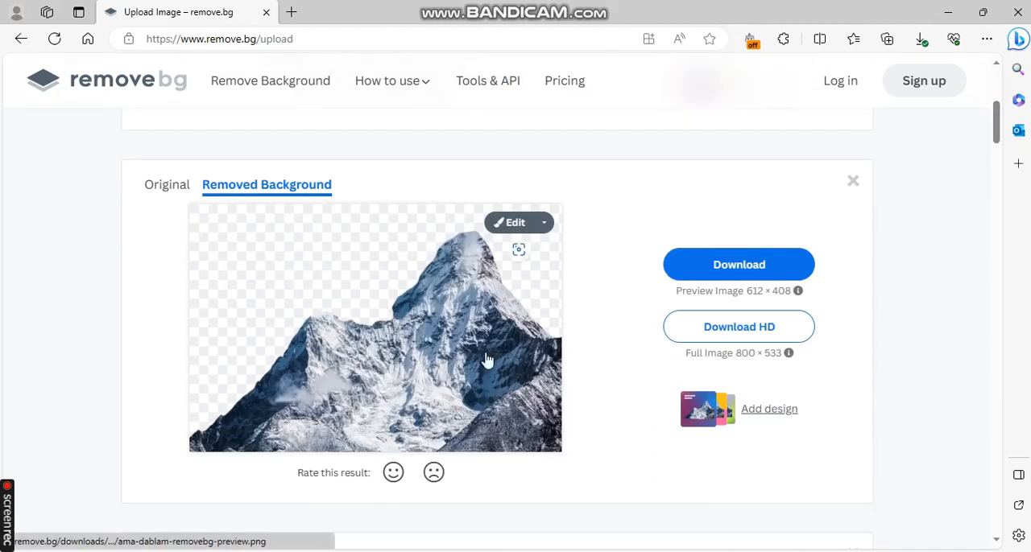
pyautogui.moveTo(996, 131); pyautogui.dragTo(994, 105)
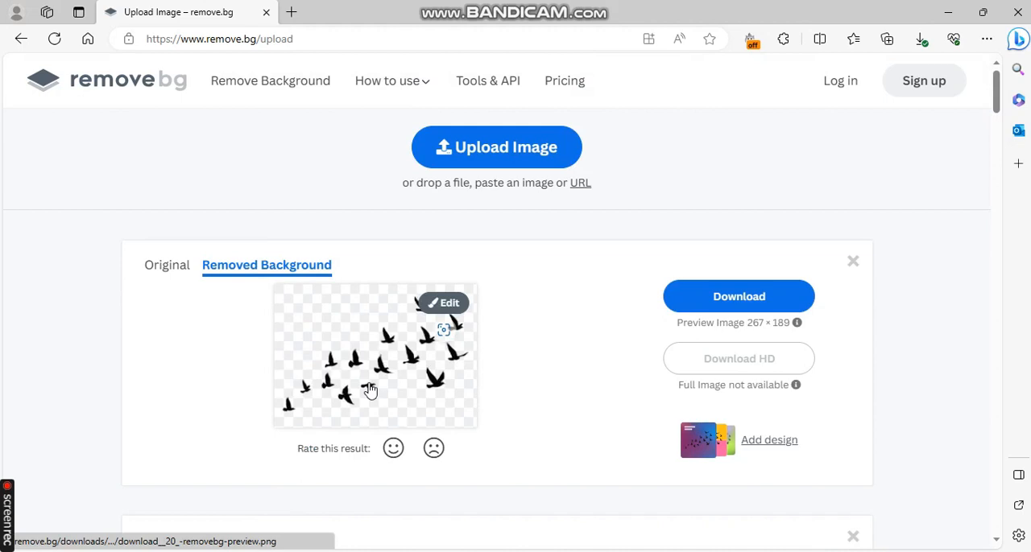
pyautogui.click(482, 83)
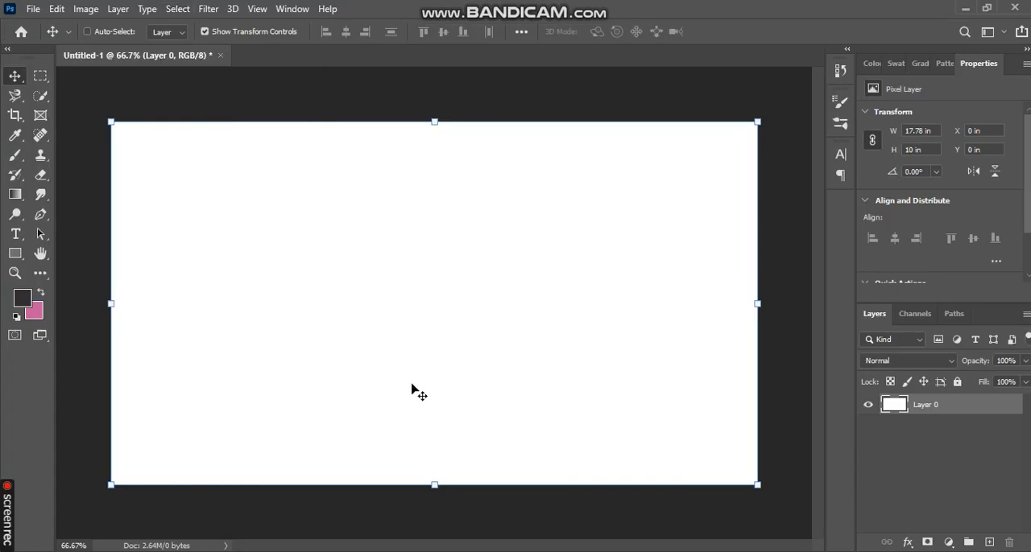
# Place the ama-dablam-removebg-preview mountain image in the document and name its layer "mountain layer 1"
pyautogui.click(344, 551)
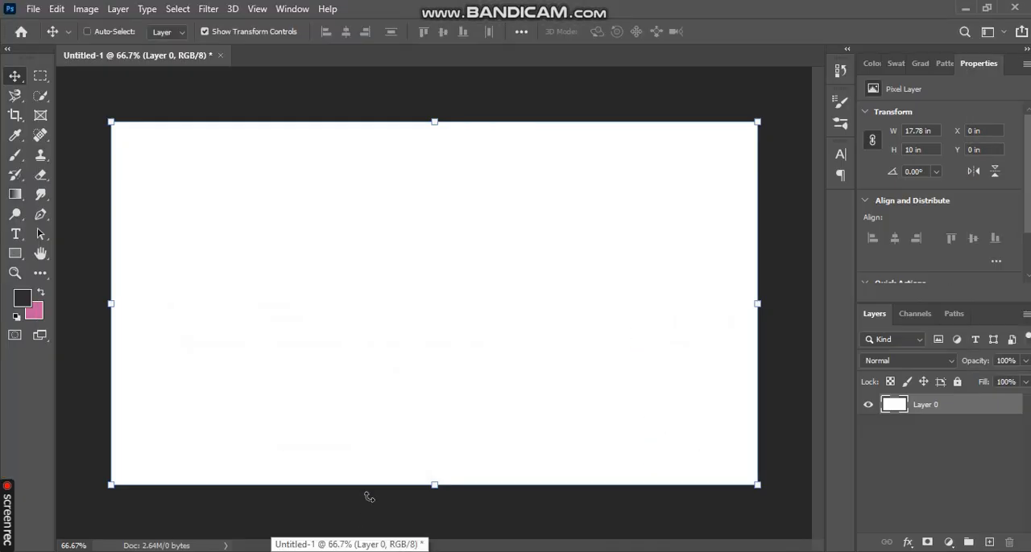
pyautogui.moveTo(369, 497); pyautogui.dragTo(403, 347)
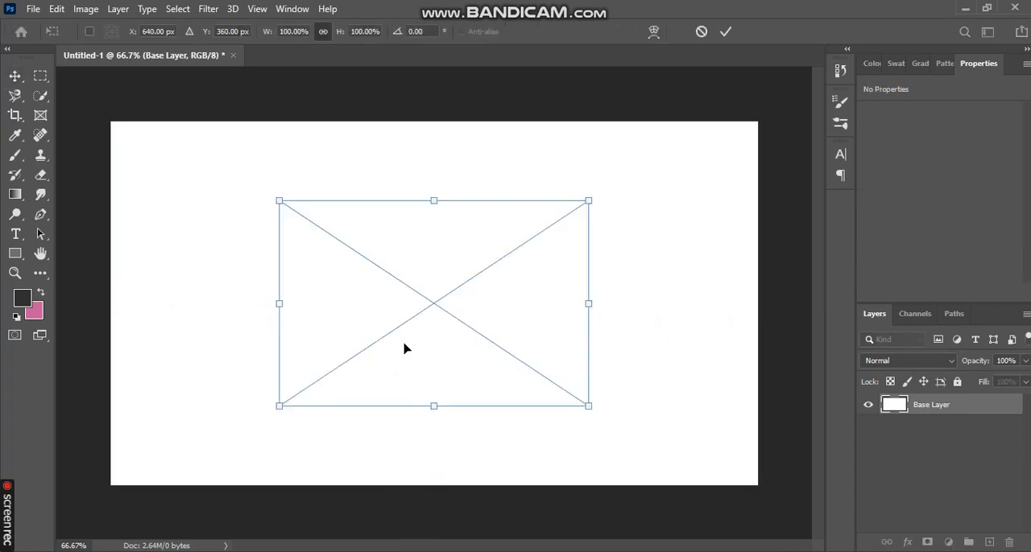
pyautogui.moveTo(558, 345); pyautogui.dragTo(594, 324)
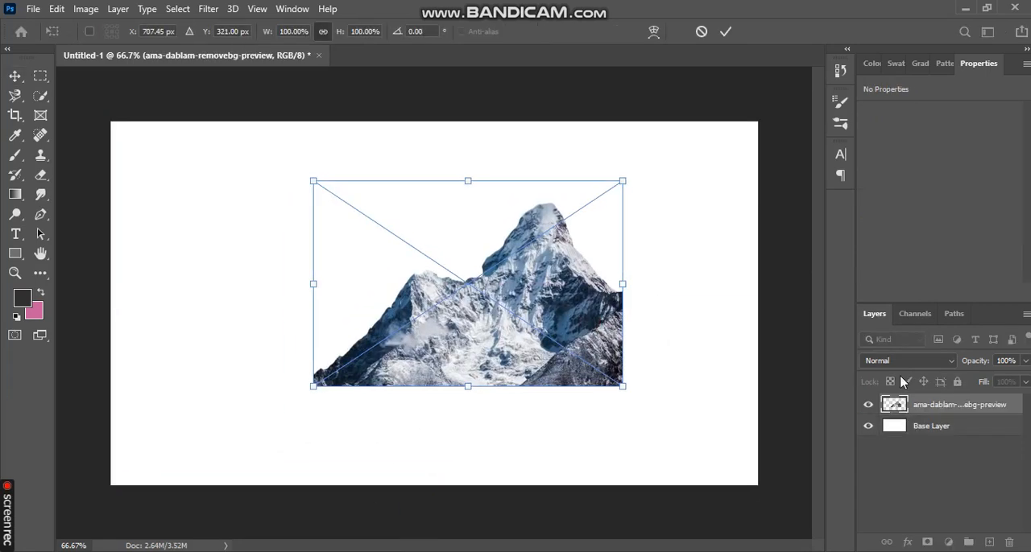
pyautogui.doubleClick(931, 405)
pyautogui.write('mountain layer 1')
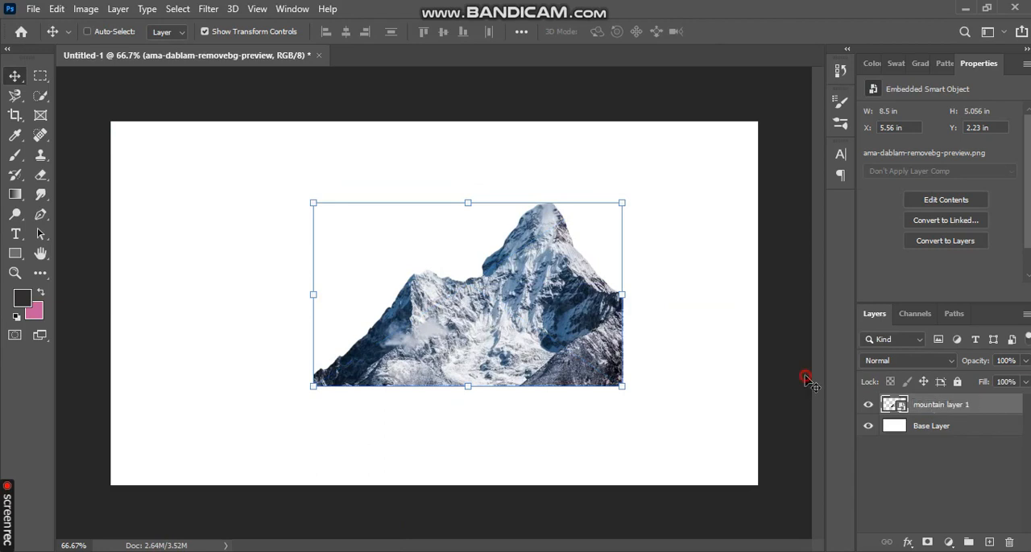
# Hide the Base Layer and move the mountain closer to the centre of the canvas
pyautogui.moveTo(582, 263); pyautogui.dragTo(547, 265)
pyautogui.click(868, 427)
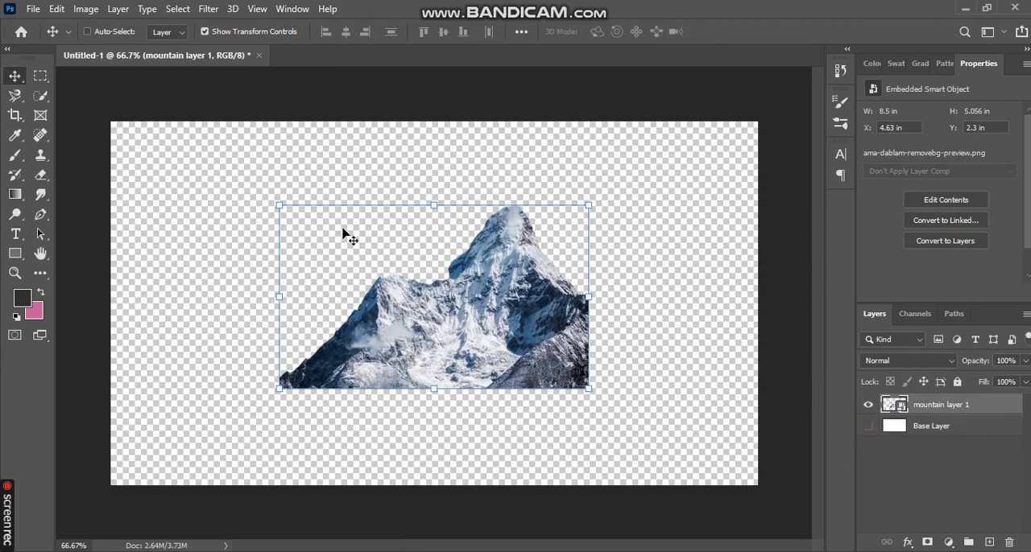
pyautogui.moveTo(491, 293)
pyautogui.mouseDown()
pyautogui.moveTo(442, 289)
pyautogui.moveTo(485, 279)
pyautogui.mouseUp()
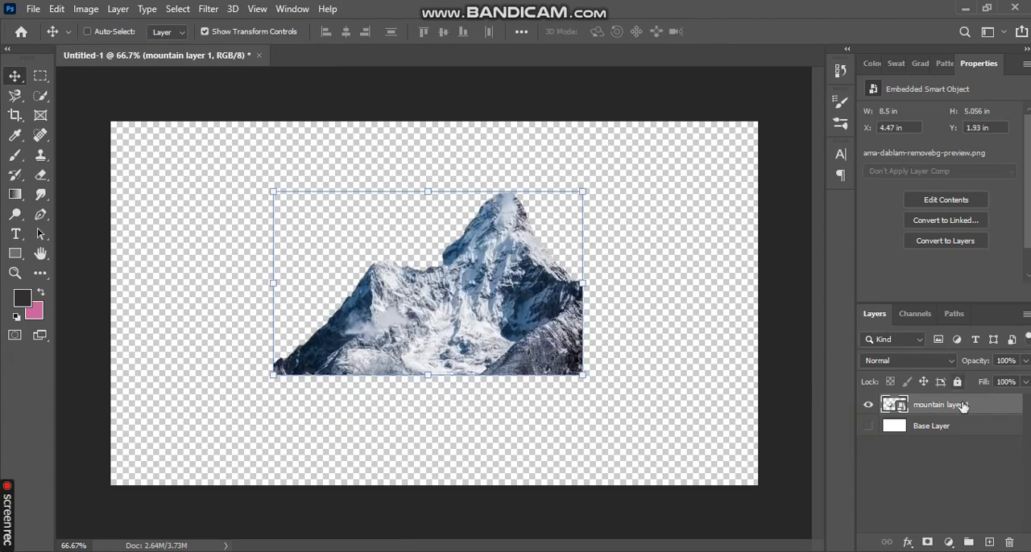
# Add an empty layer above mountain layer 1 and delete it
pyautogui.click(989, 543)
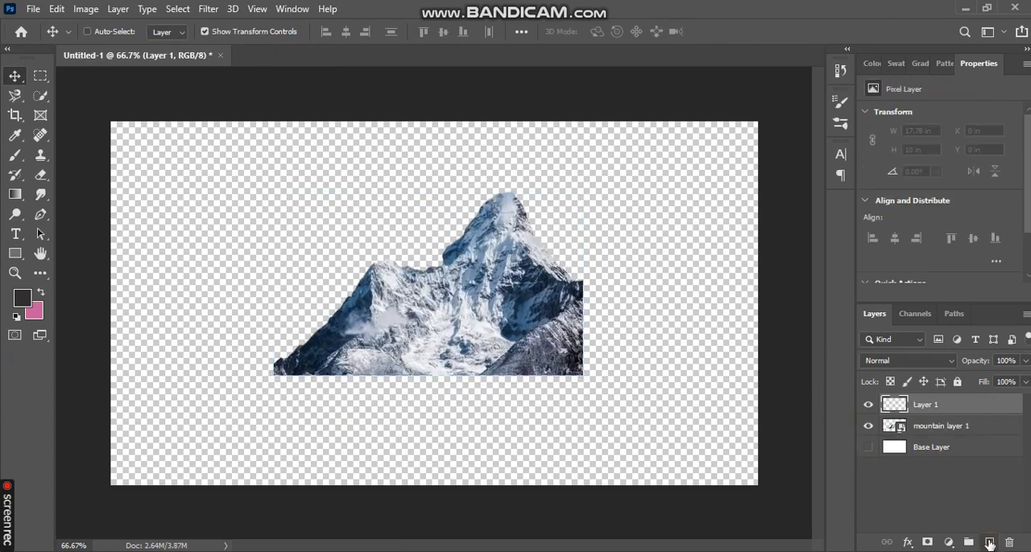
pyautogui.press('Delete')
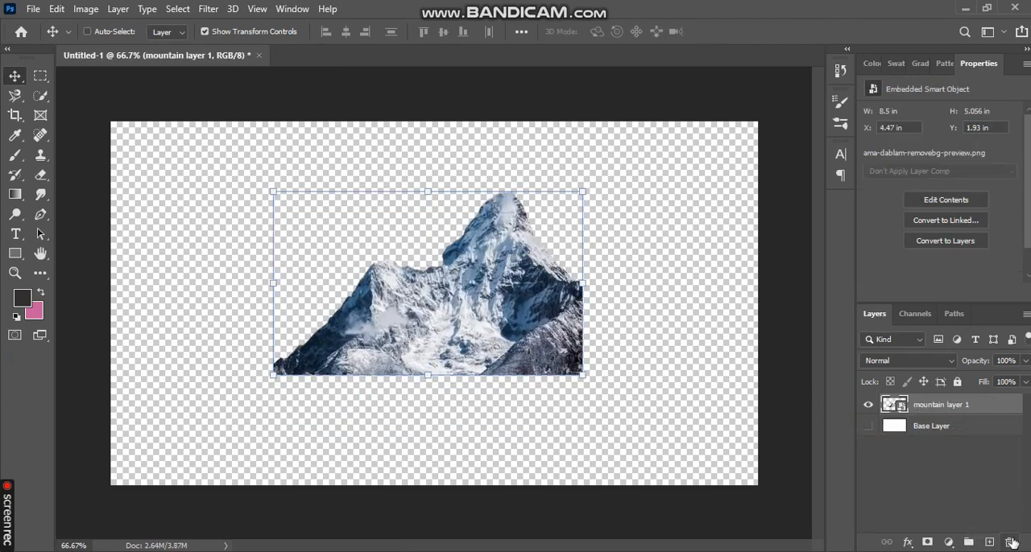
# Show the Base Layer and enlarge the mountain to about 12.8 by 7.6 in, filling the canvas's lower-right corner
pyautogui.click(867, 426)
pyautogui.moveTo(395, 330); pyautogui.dragTo(264, 337)
pyautogui.moveTo(451, 381); pyautogui.dragTo(648, 429)
pyautogui.moveTo(506, 400); pyautogui.dragTo(656, 398)
pyautogui.click(725, 32)
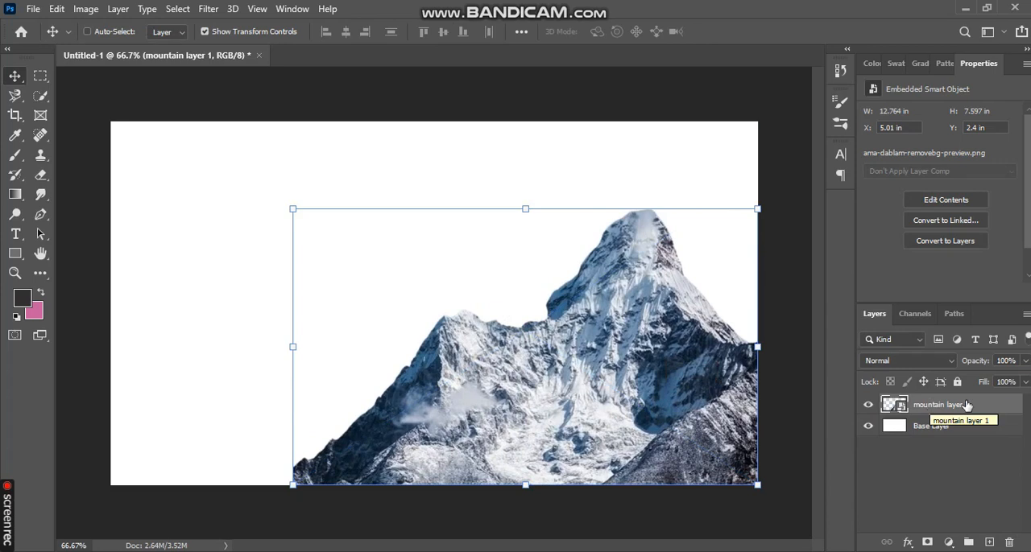
# Duplicate mountain layer 1 and name the copy "mountain layer 2"
pyautogui.moveTo(966, 405); pyautogui.dragTo(989, 542)
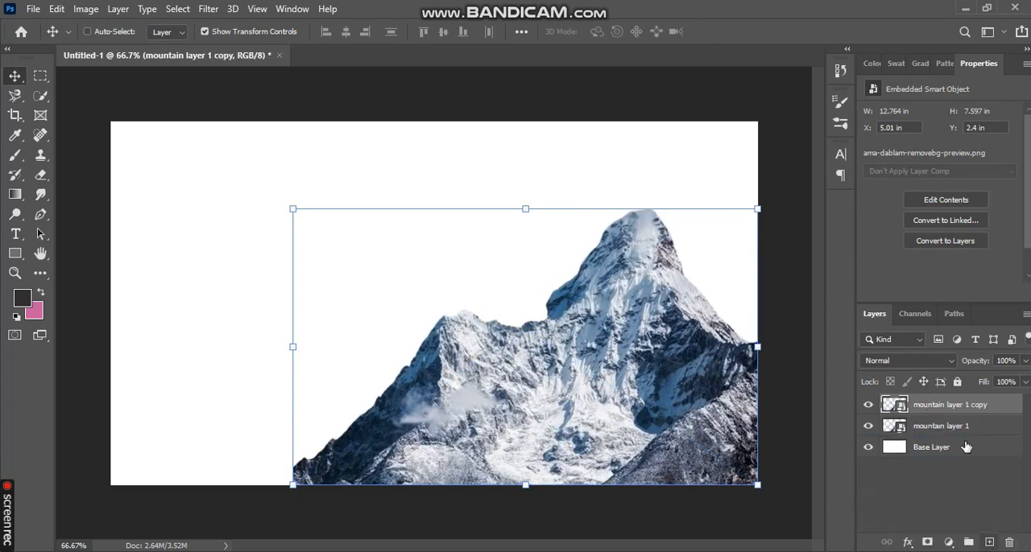
pyautogui.doubleClick(973, 409)
pyautogui.click(983, 405)
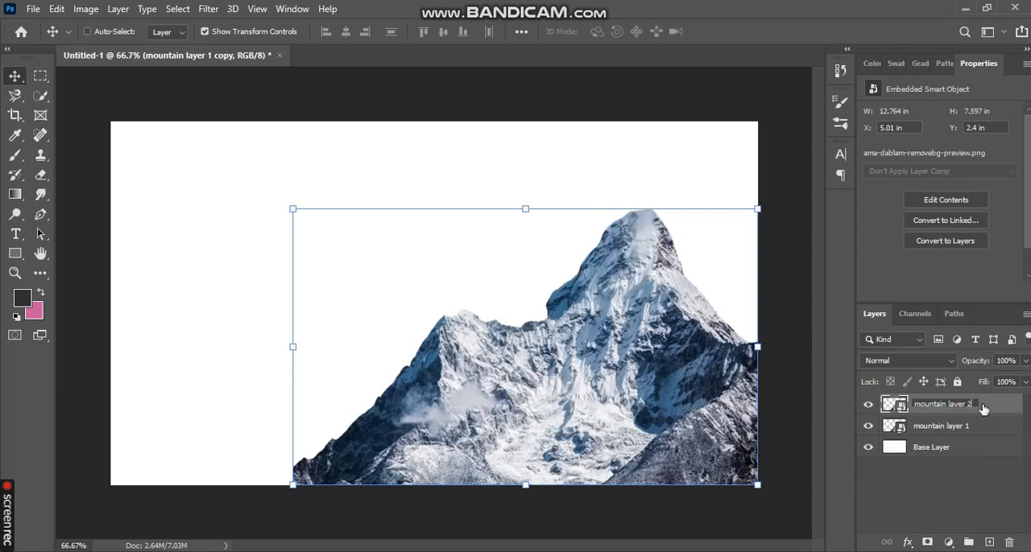
pyautogui.press('Return')
# Move mountain layer 2 to the left of the original mountain and toggle its visibility off and on
pyautogui.moveTo(668, 368); pyautogui.dragTo(563, 312)
pyautogui.moveTo(656, 194); pyautogui.dragTo(626, 173)
pyautogui.click(868, 405)
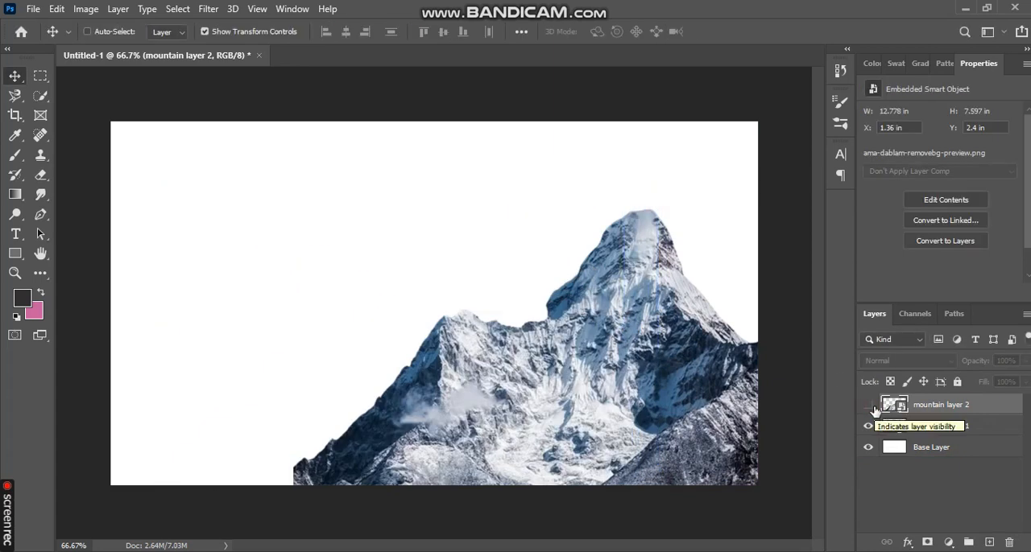
pyautogui.click(868, 405)
pyautogui.click(867, 405)
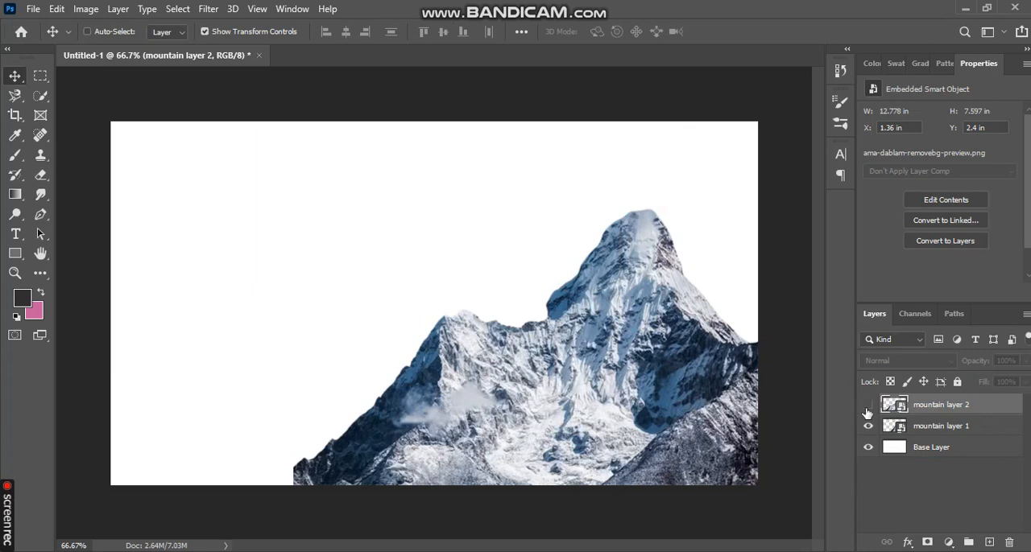
pyautogui.click(868, 409)
# Flip mountain layer 2 horizontally and position it in the canvas's lower-left corner, overlapping the original mountain's slope
pyautogui.moveTo(450, 283); pyautogui.dragTo(484, 243)
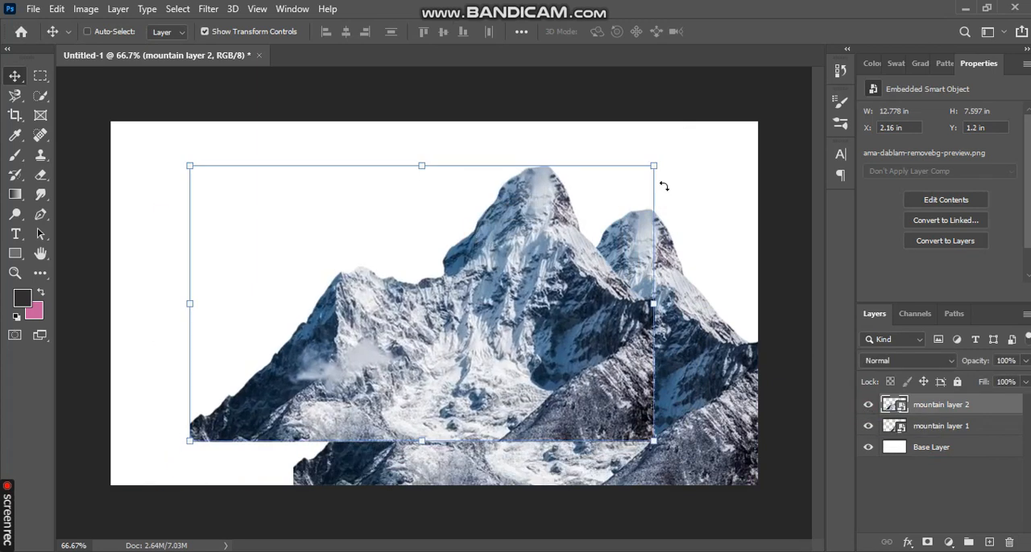
pyautogui.hotkey('ctrl', 't')
pyautogui.rightClick(536, 273)
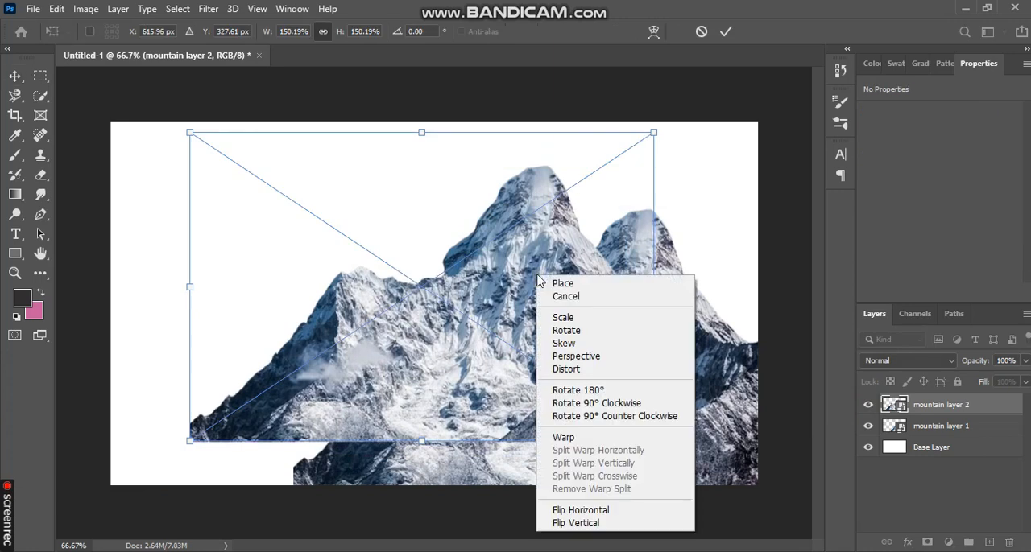
pyautogui.click(617, 511)
pyautogui.moveTo(470, 373); pyautogui.dragTo(273, 428)
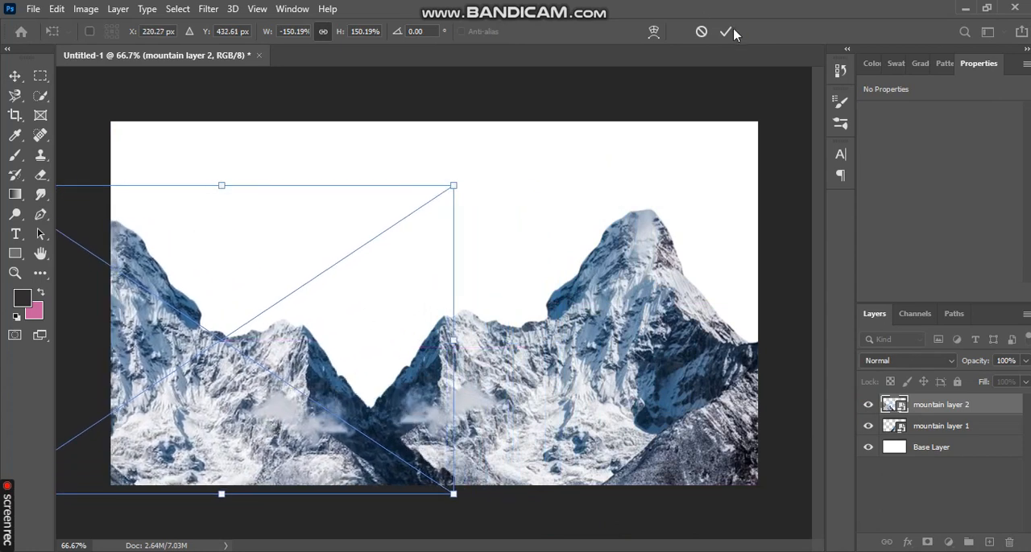
pyautogui.click(724, 32)
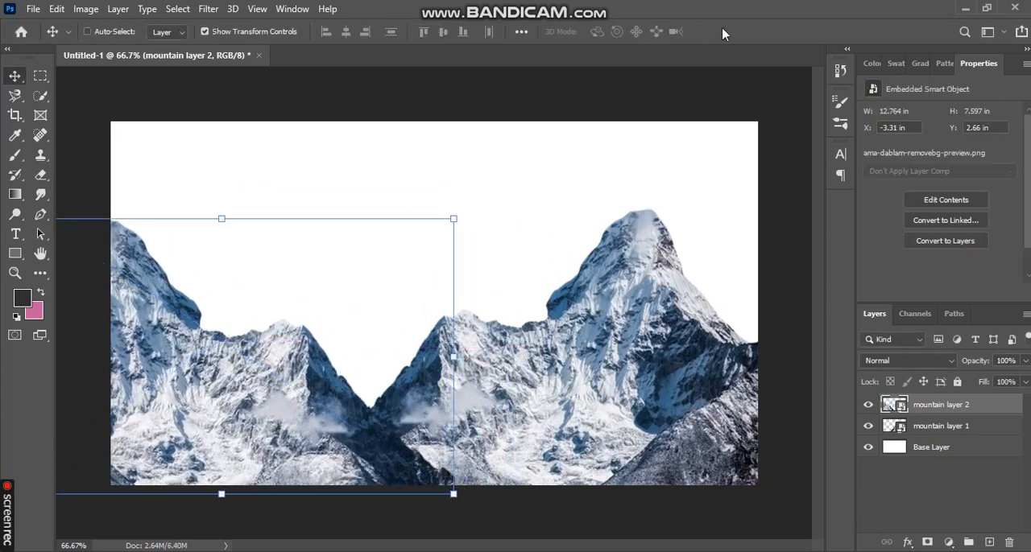
pyautogui.click(15, 95)
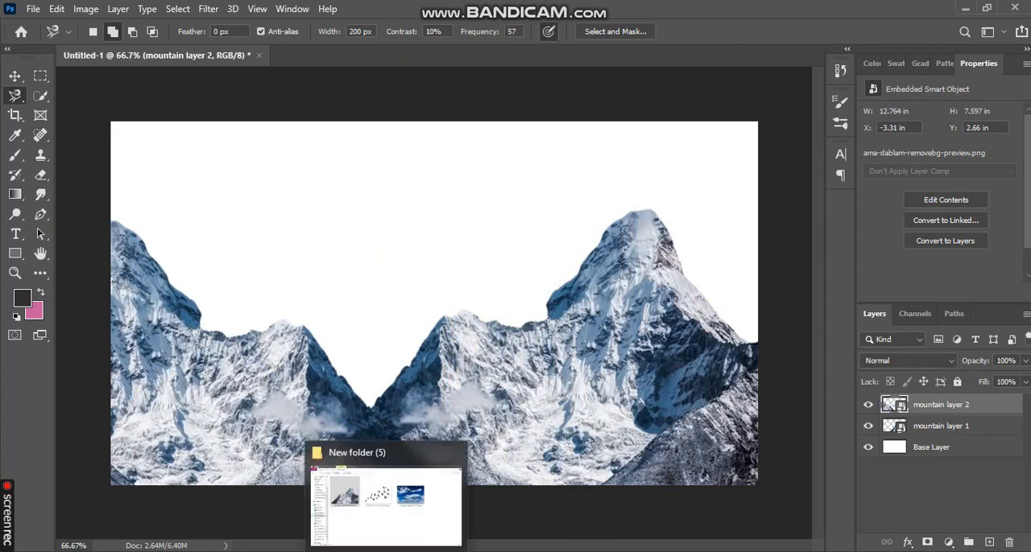
pyautogui.click(381, 453)
pyautogui.moveTo(685, 201); pyautogui.dragTo(382, 320)
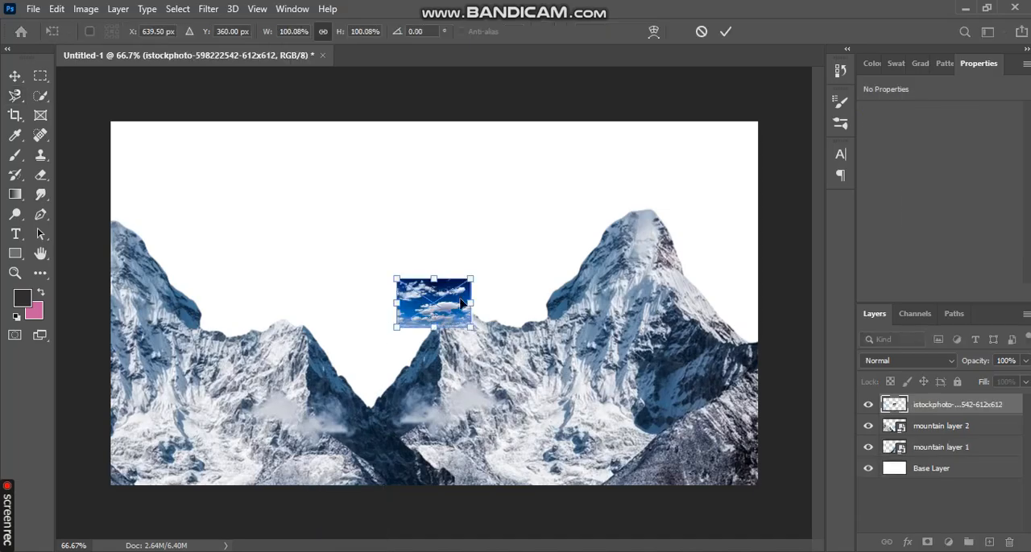
pyautogui.moveTo(435, 287); pyautogui.dragTo(223, 97)
pyautogui.moveTo(162, 138); pyautogui.dragTo(841, 432)
pyautogui.moveTo(590, 343); pyautogui.dragTo(590, 319)
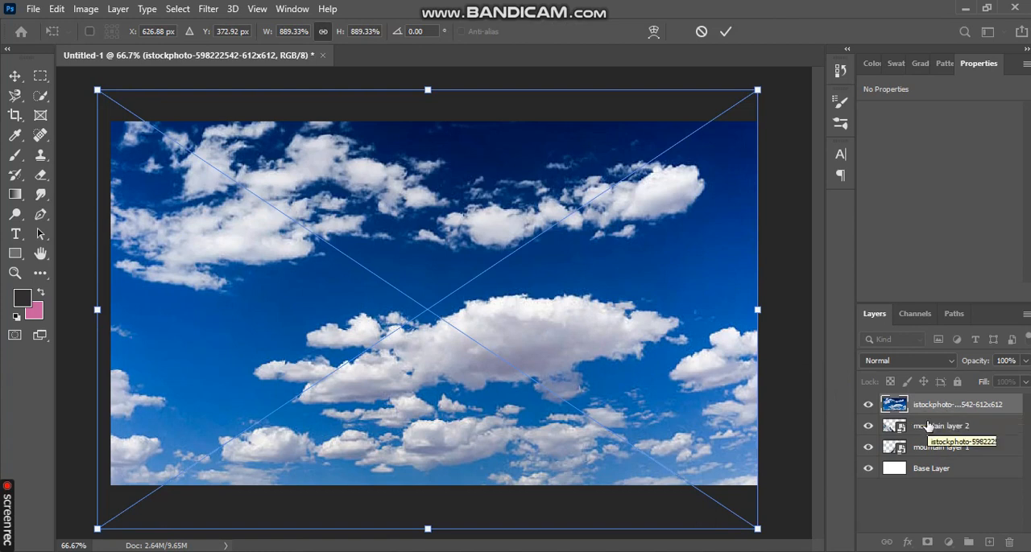
# Move the sky layer beneath mountain layer 1 and above the Base Layer
pyautogui.moveTo(941, 411); pyautogui.dragTo(942, 452)
pyautogui.click(15, 76)
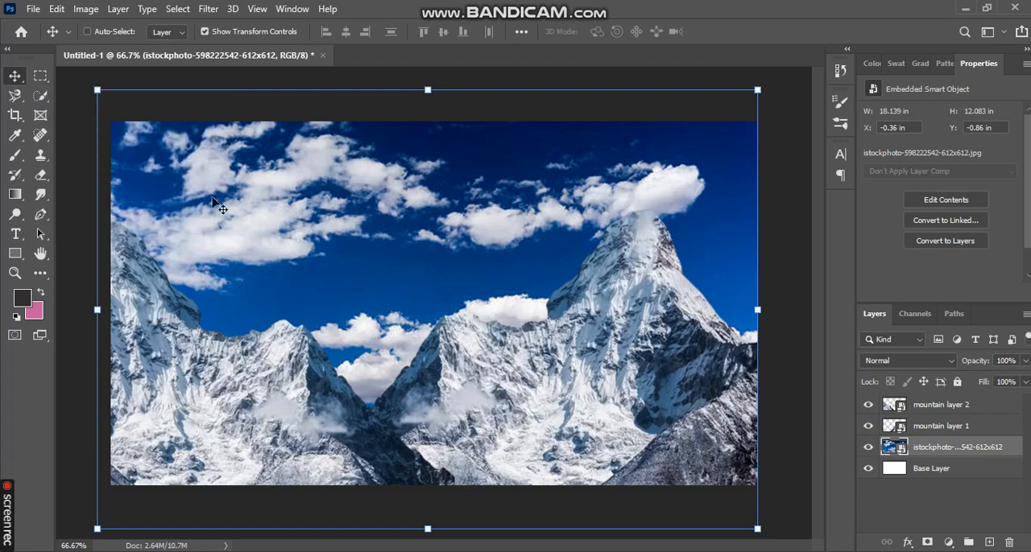
# Rasterize the sky layer so that it can be painted with the Brush tool
pyautogui.click(16, 157)
pyautogui.click(310, 268)
pyautogui.press('Return')
# Paint broad dark strokes over the sky with the 495-size brush and undo them
pyautogui.moveTo(345, 272)
pyautogui.mouseDown()
pyautogui.moveTo(416, 214)
pyautogui.moveTo(412, 199)
pyautogui.moveTo(451, 314)
pyautogui.mouseUp()
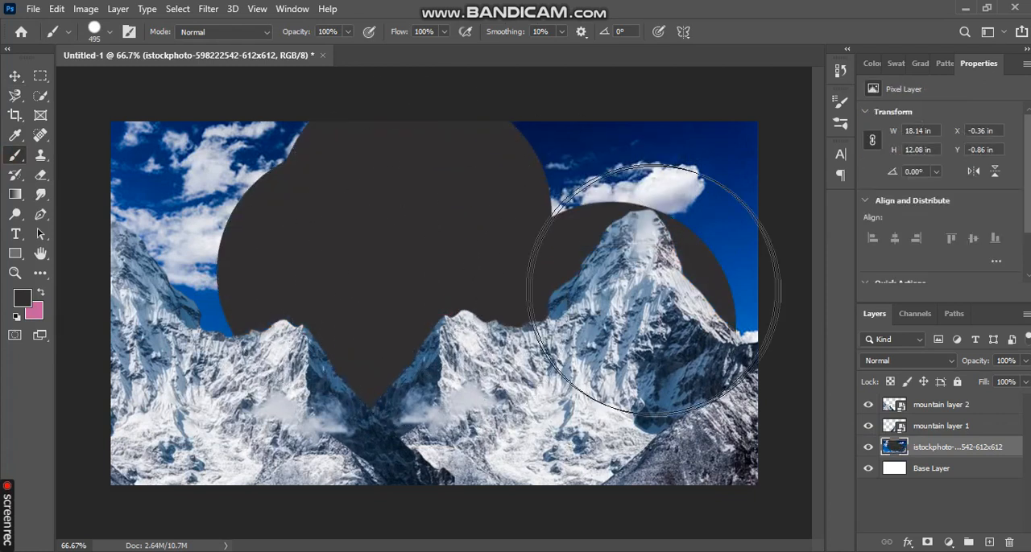
pyautogui.hotkey('ctrl', 'z')
pyautogui.hotkey('ctrl', 'z')
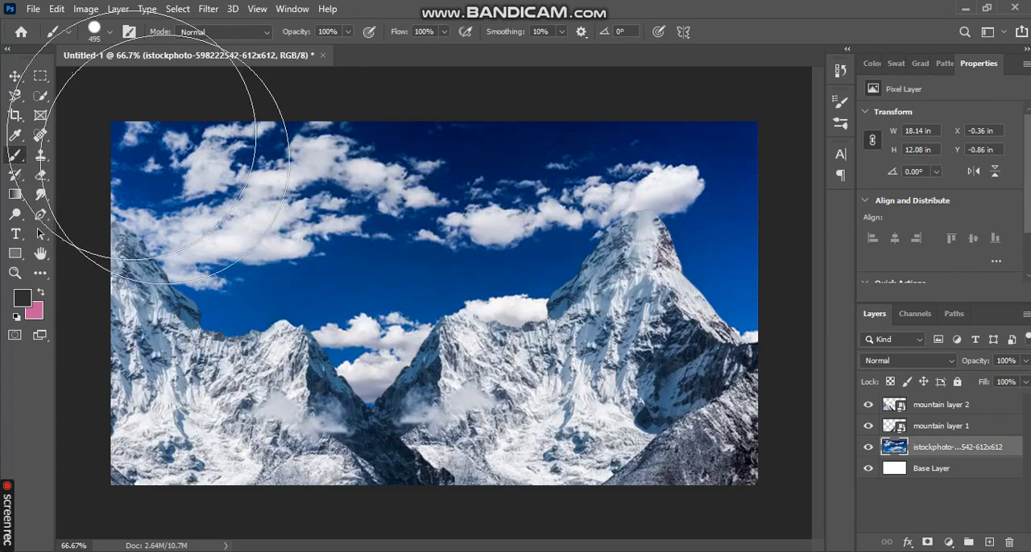
pyautogui.click(15, 76)
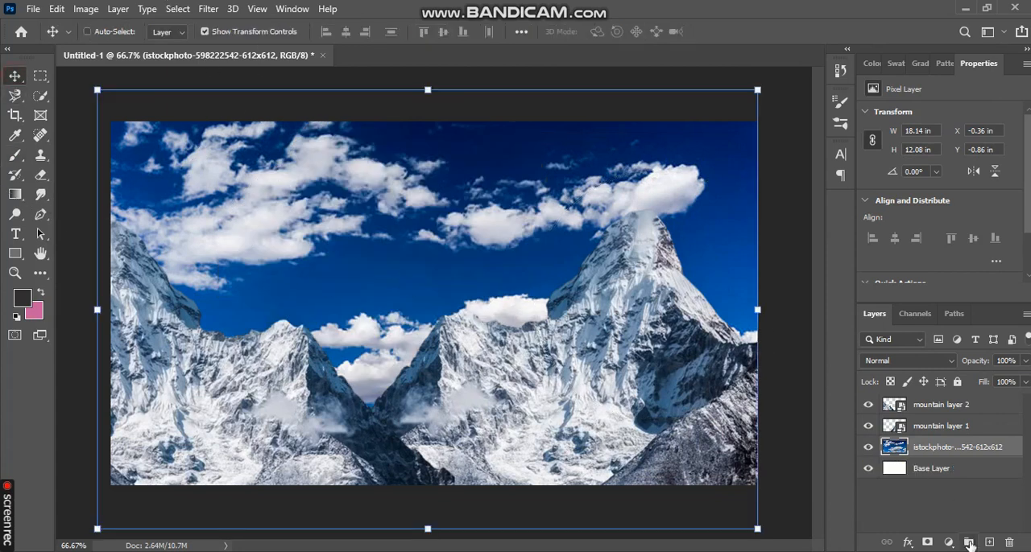
# Add a new layer above the sky and paint a dark zigzag on it with a size 36 brush
pyautogui.click(987, 544)
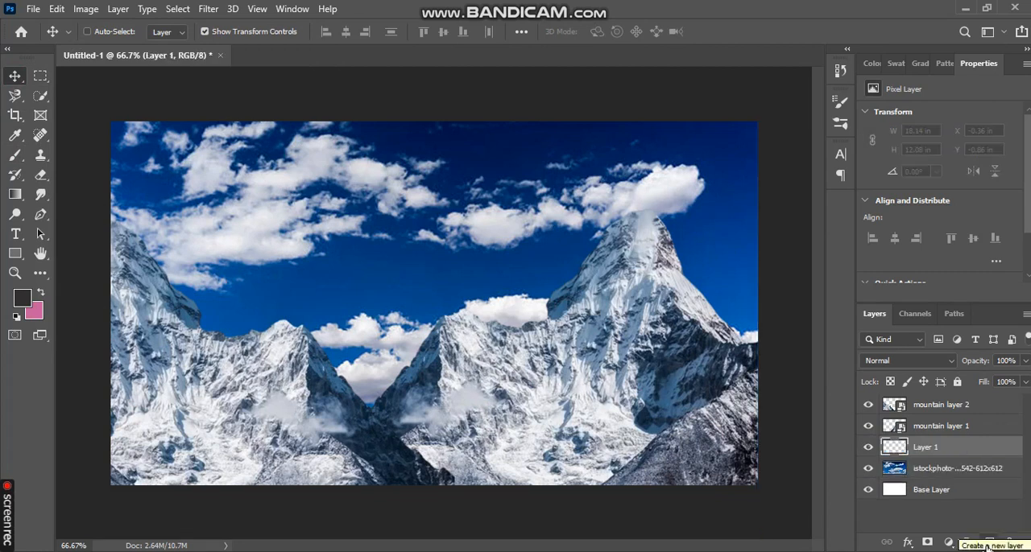
pyautogui.click(14, 155)
pyautogui.click(101, 32)
pyautogui.click(432, 175)
pyautogui.moveTo(432, 175)
pyautogui.mouseDown()
pyautogui.moveTo(488, 222)
pyautogui.moveTo(413, 264)
pyautogui.mouseUp()
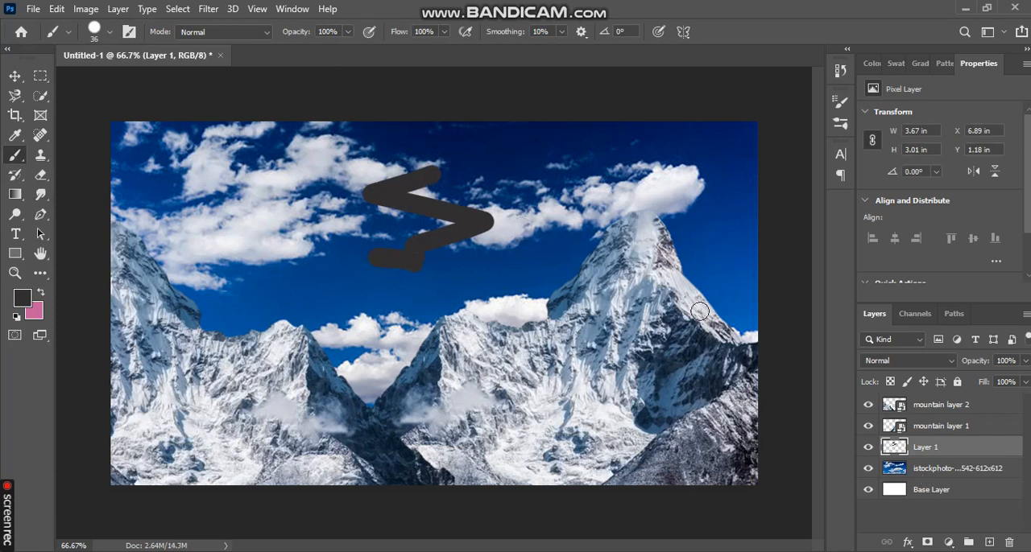
# Toggle the painted zigzag layer's visibility, delete the layer and return to the Move tool
pyautogui.click(866, 449)
pyautogui.moveTo(1002, 448); pyautogui.dragTo(1010, 542)
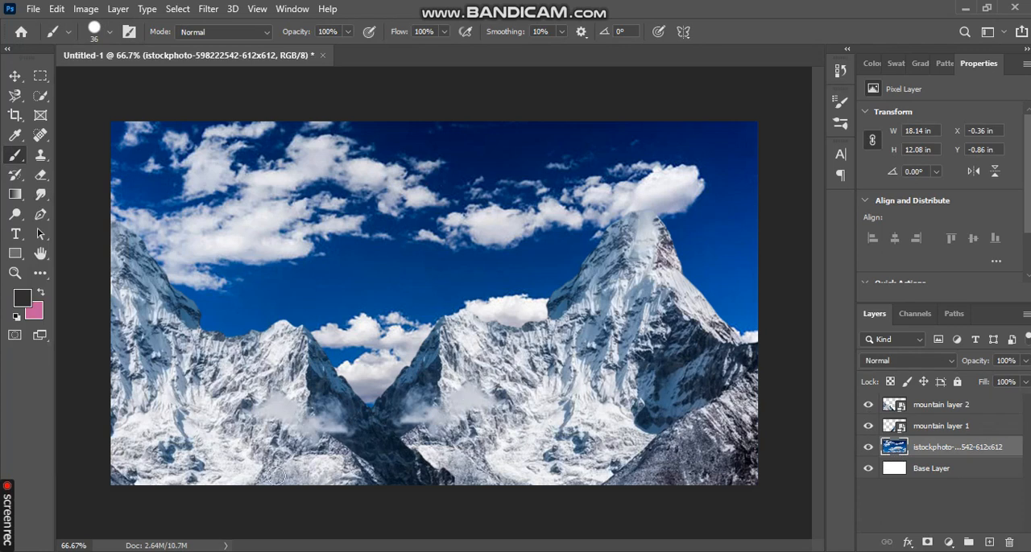
pyautogui.press('v')
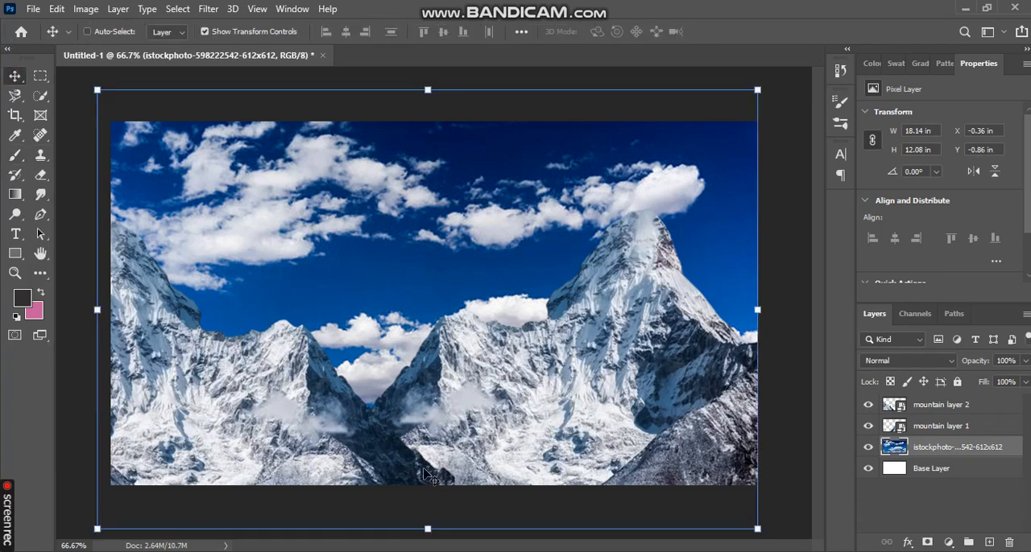
# Place the flying birds image over the sky and move its layer to the top of the layer stack
pyautogui.click(379, 499)
pyautogui.moveTo(522, 172); pyautogui.dragTo(383, 283)
pyautogui.moveTo(501, 351); pyautogui.dragTo(590, 414)
pyautogui.moveTo(497, 298); pyautogui.dragTo(375, 206)
pyautogui.moveTo(999, 450); pyautogui.dragTo(975, 400)
# Enlarge the placed birds to about 195% and lower their layer's opacity to 86%
pyautogui.moveTo(467, 308); pyautogui.dragTo(586, 373)
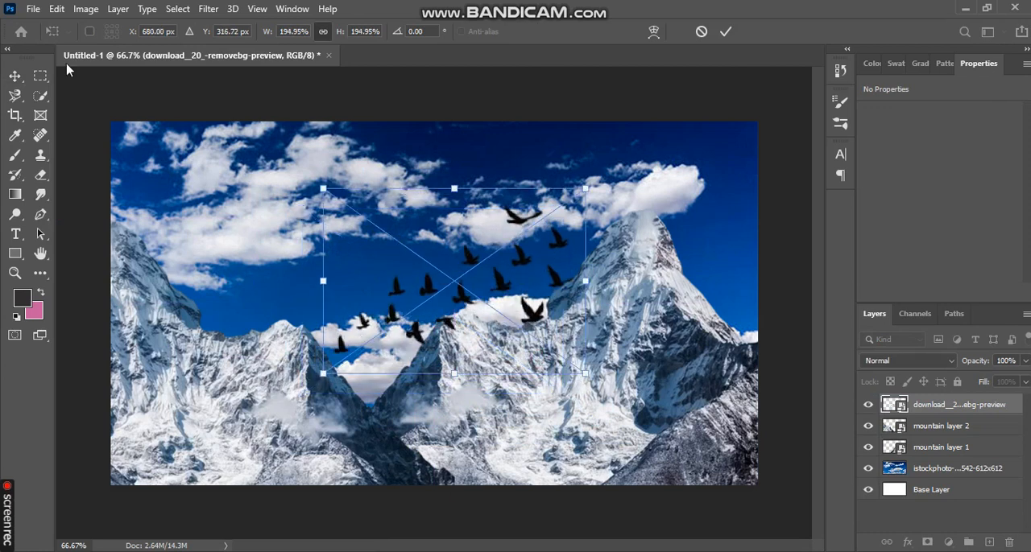
pyautogui.click(722, 41)
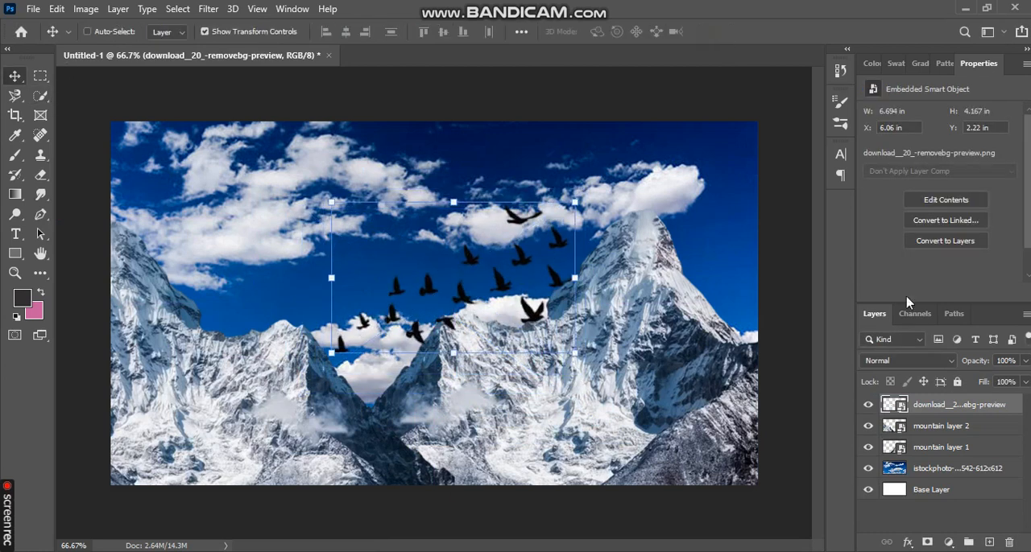
pyautogui.moveTo(1022, 361); pyautogui.dragTo(1013, 382)
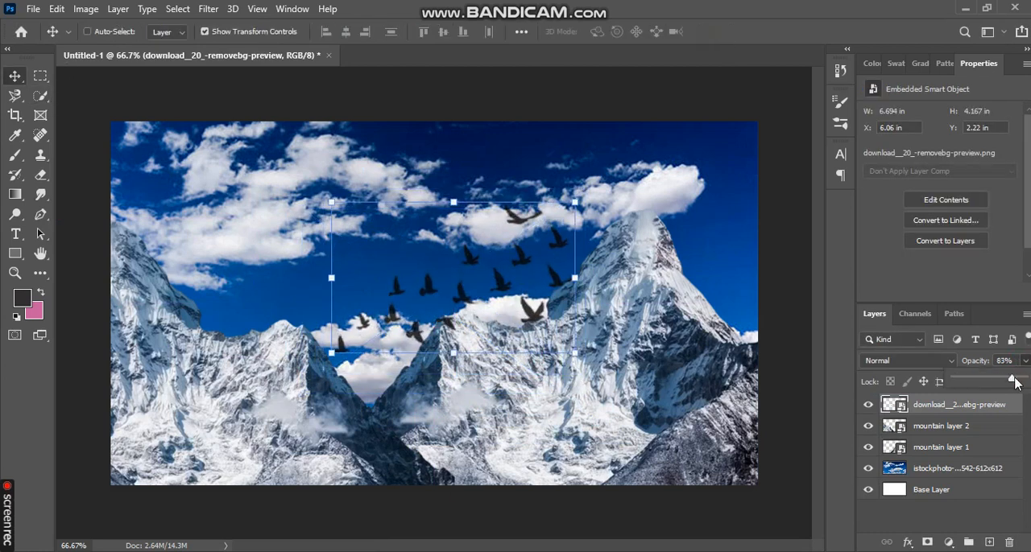
# Rasterize the birds layer and erase several of the birds with the size 47 Eraser
pyautogui.click(45, 173)
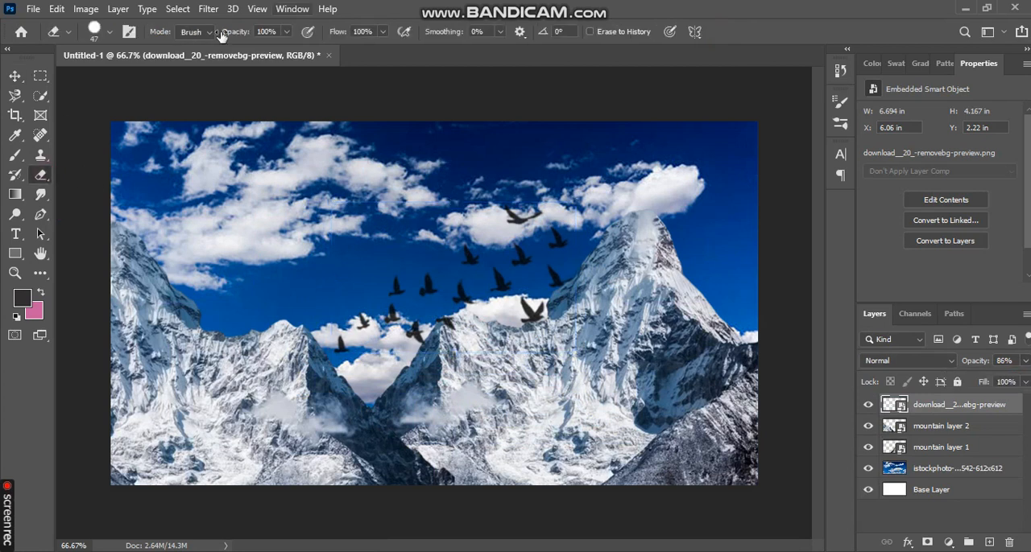
pyautogui.click(361, 342)
pyautogui.click(494, 230)
pyautogui.moveTo(525, 306); pyautogui.dragTo(525, 317)
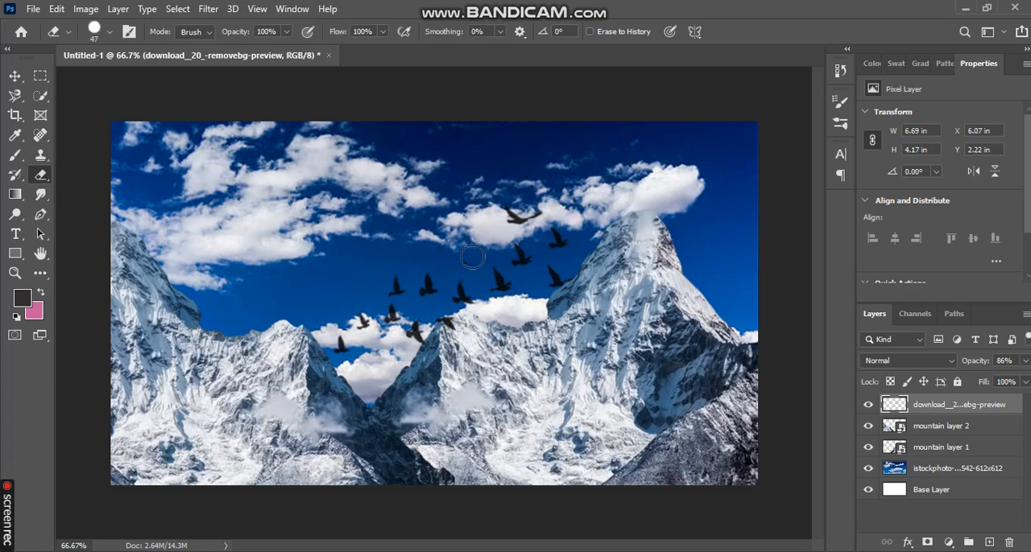
pyautogui.moveTo(430, 284); pyautogui.dragTo(429, 294)
pyautogui.moveTo(359, 319); pyautogui.dragTo(370, 331)
pyautogui.moveTo(500, 281); pyautogui.dragTo(508, 281)
pyautogui.moveTo(443, 322); pyautogui.dragTo(464, 330)
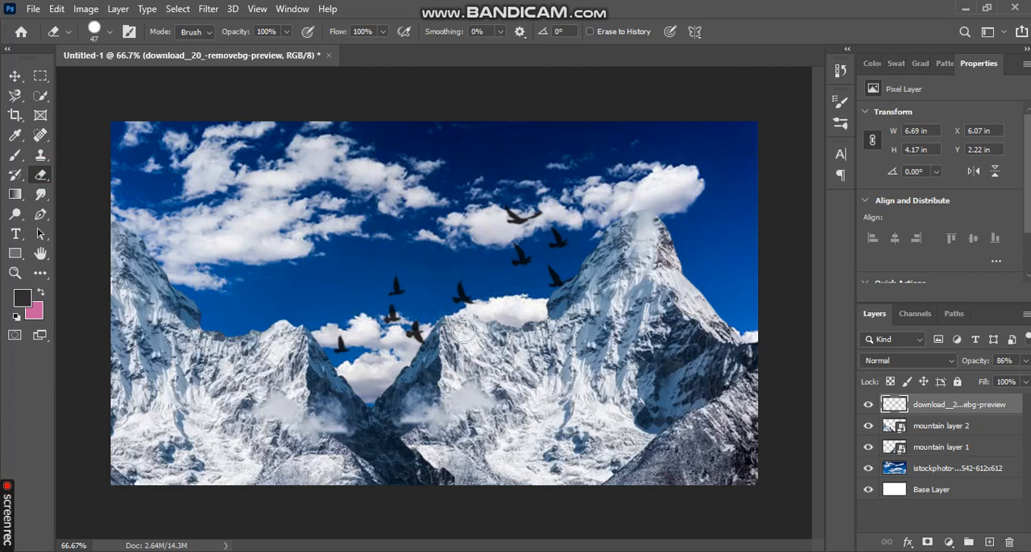
pyautogui.click(521, 256)
# Enlarge the remaining birds to about 7.75 × 4.82 in and switch to the Magnetic Lasso tool
pyautogui.hotkey('ctrl', 'z')
pyautogui.click(15, 81)
pyautogui.click(14, 100)
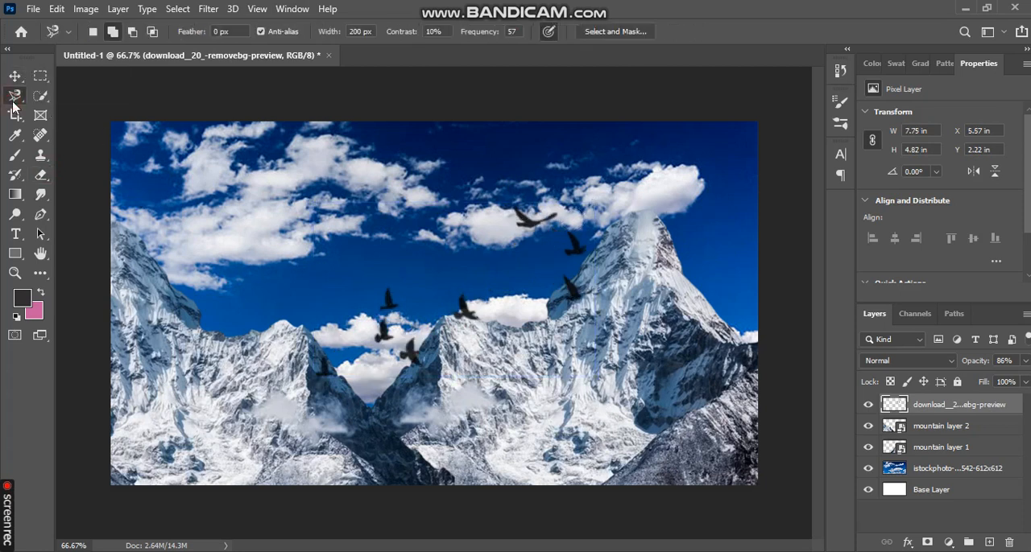
# Merge the birds, both mountain layers and the sky into one layer, leaving the base layer separate
pyautogui.click(955, 429)
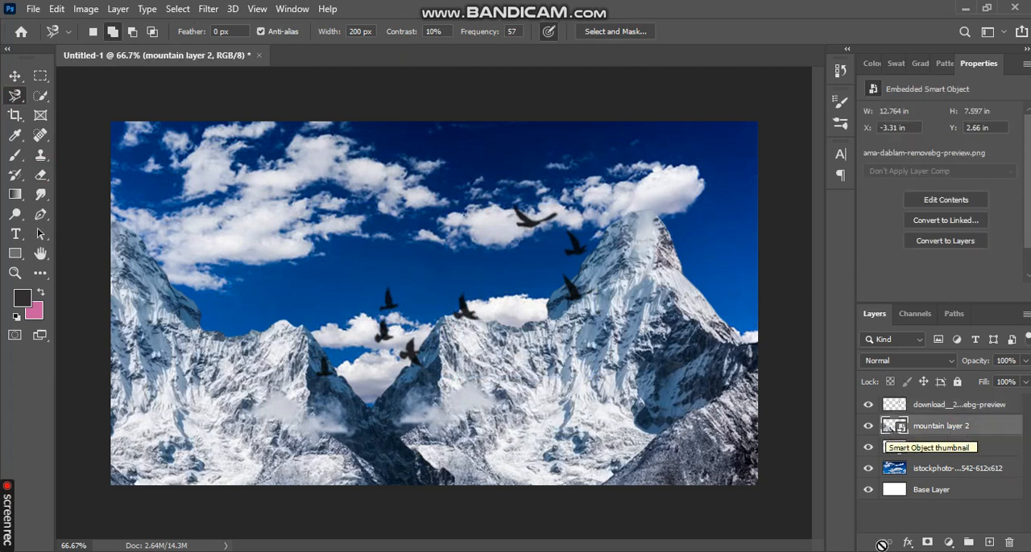
pyautogui.click(946, 472)
pyautogui.click(959, 408)
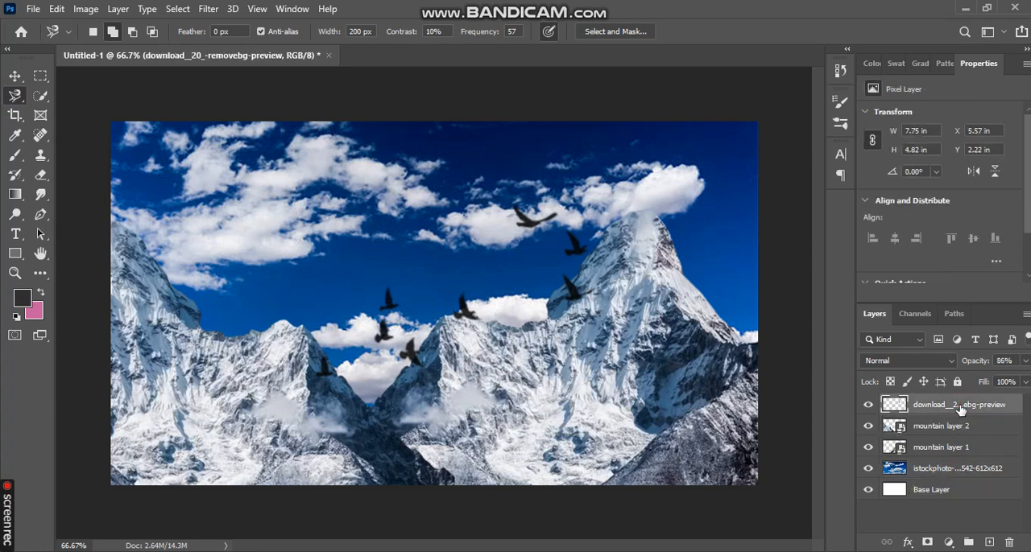
pyautogui.keyDown('shift'); pyautogui.click(970, 470); pyautogui.keyUp('shift')
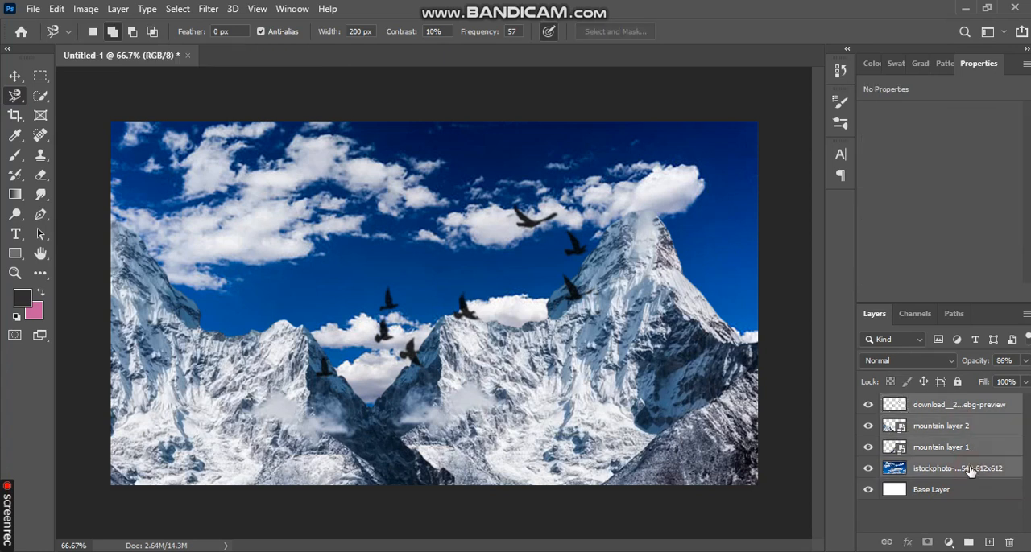
pyautogui.rightClick(971, 471)
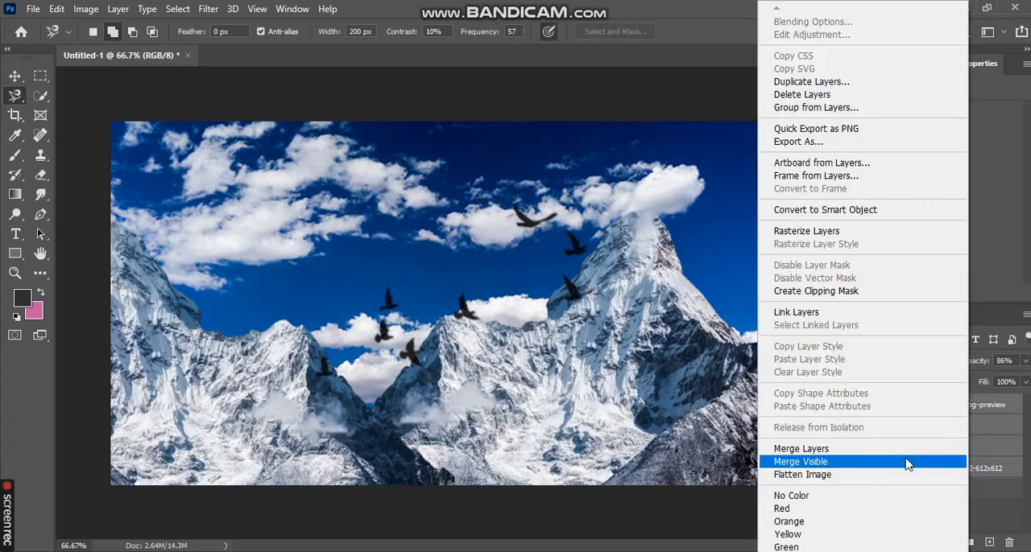
pyautogui.click(904, 456)
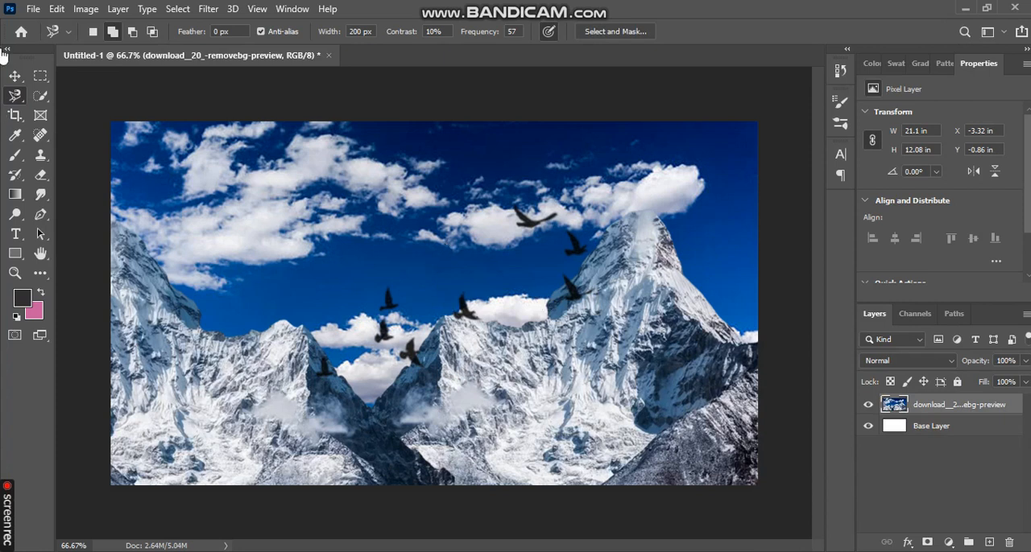
# Move the merged landscape layer about 0.19 in left and 0.18 in up with the Move tool
pyautogui.click(15, 75)
pyautogui.moveTo(522, 344)
pyautogui.mouseDown()
pyautogui.moveTo(543, 333)
pyautogui.moveTo(517, 334)
pyautogui.mouseUp()
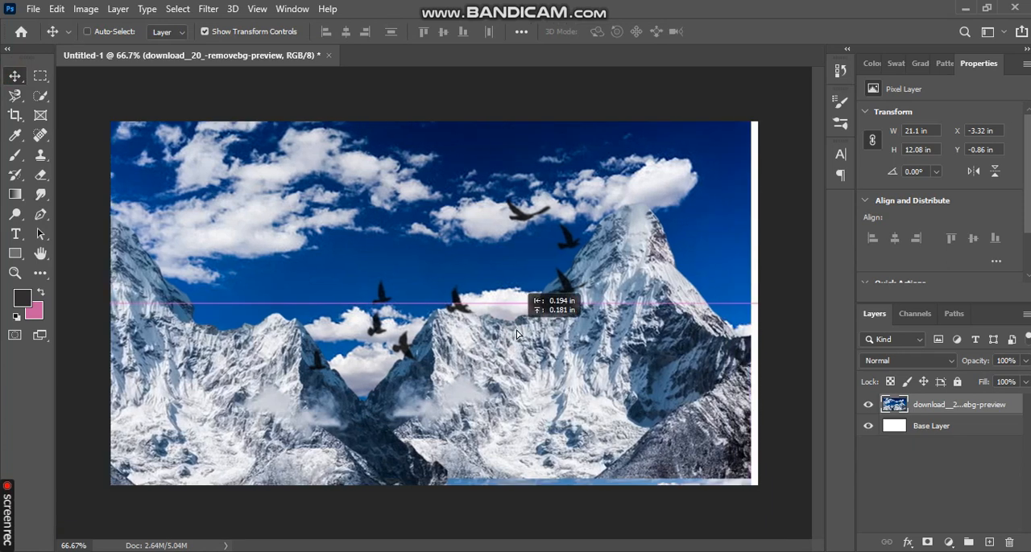